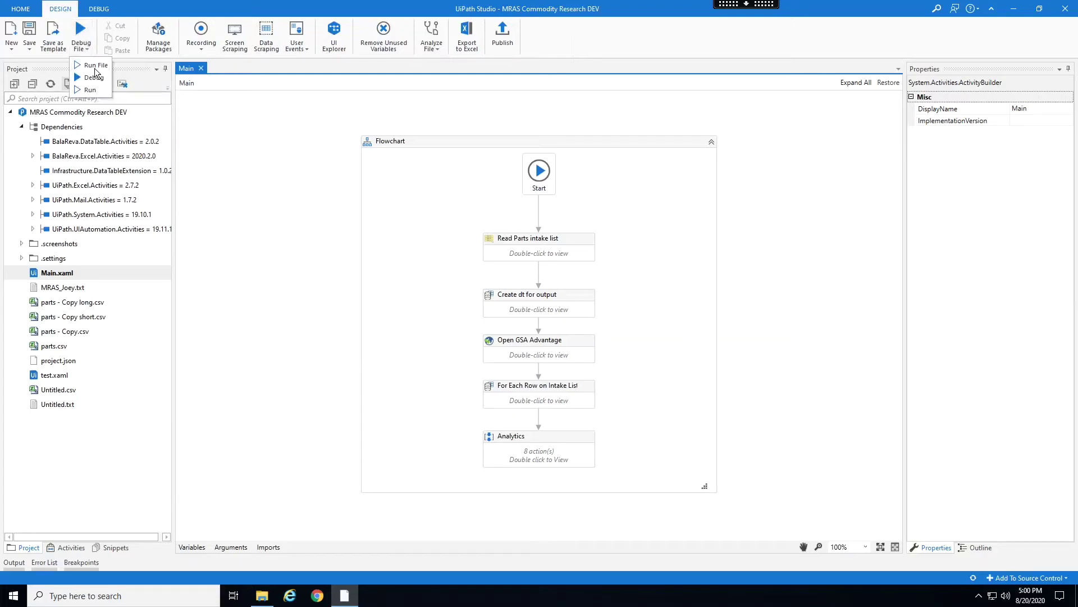
Step: Run Main.xaml, the MRAS Commodity Research workflow, with Run File
{"action": "left_click", "coordinate": [94, 67]}
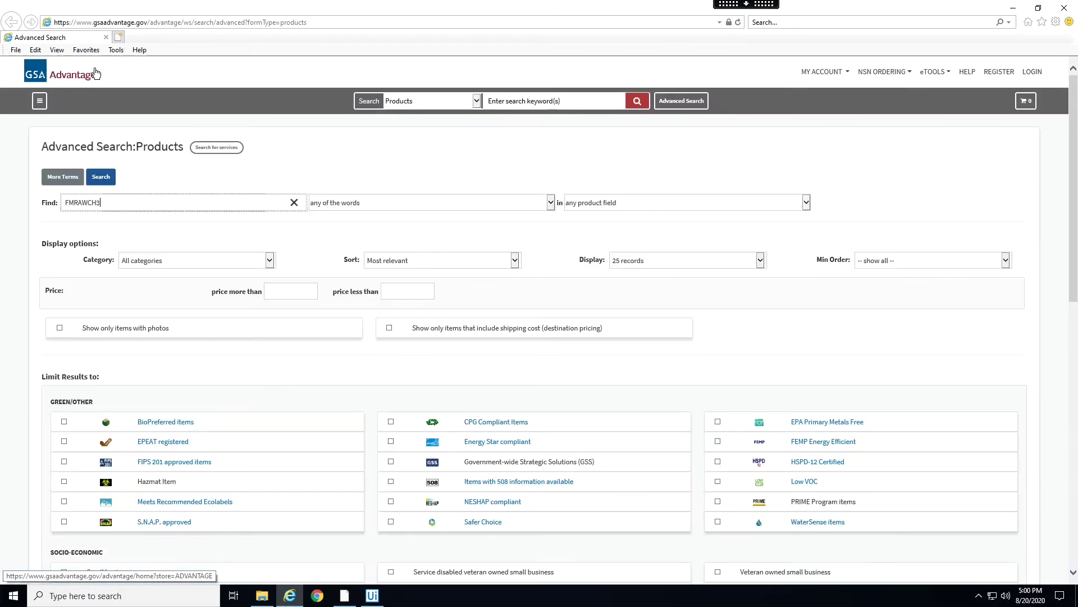
Step: Search part number FMRAWCH3 with manufacturer name Kipper
{"action": "key", "text": "Tab"}
{"action": "key", "text": "Tab"}
{"action": "key", "text": "n"}
{"action": "key", "text": "Tab"}
{"action": "left_click", "coordinate": [64, 177]}
{"action": "type", "text": "Kipper"}
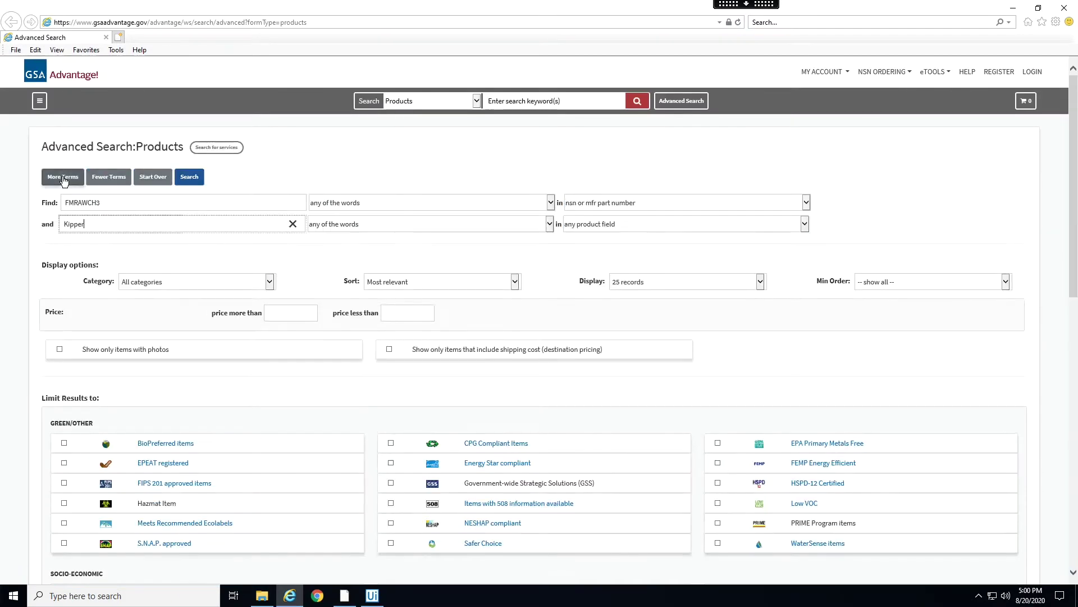
{"action": "key", "text": "Tab"}
{"action": "key", "text": "Tab"}
{"action": "key", "text": "m"}
{"action": "key", "text": "Tab"}
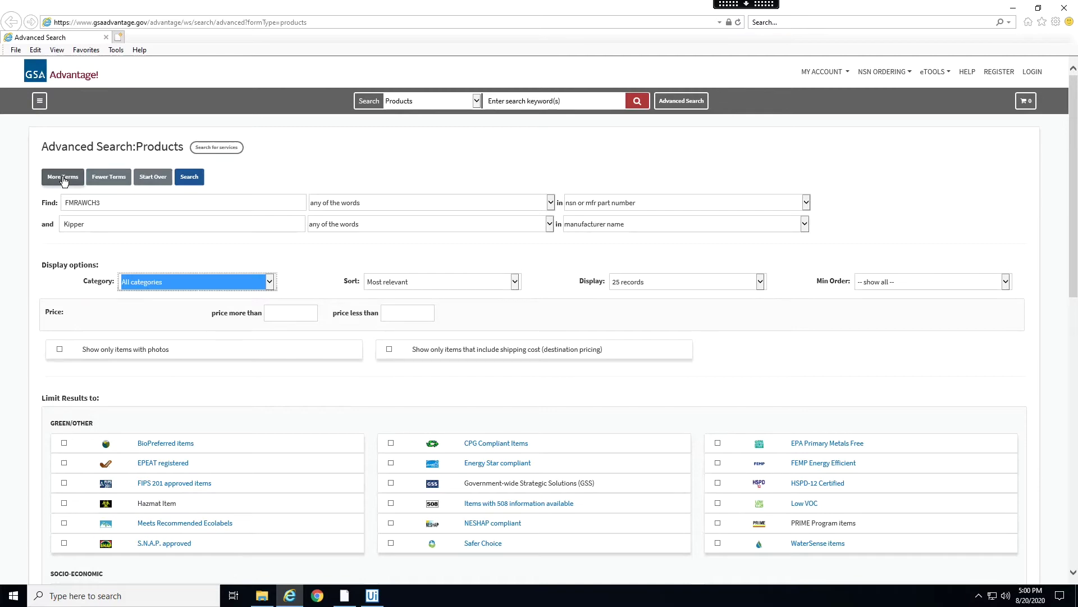
{"action": "key", "text": "Return"}
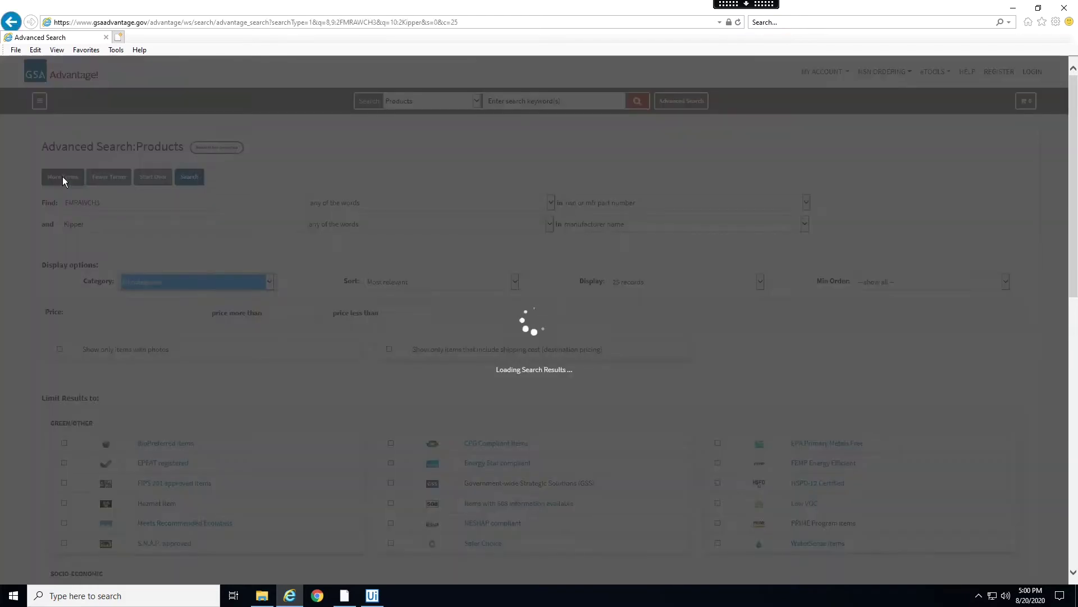
{"action": "type", "text": "2KKV4"}
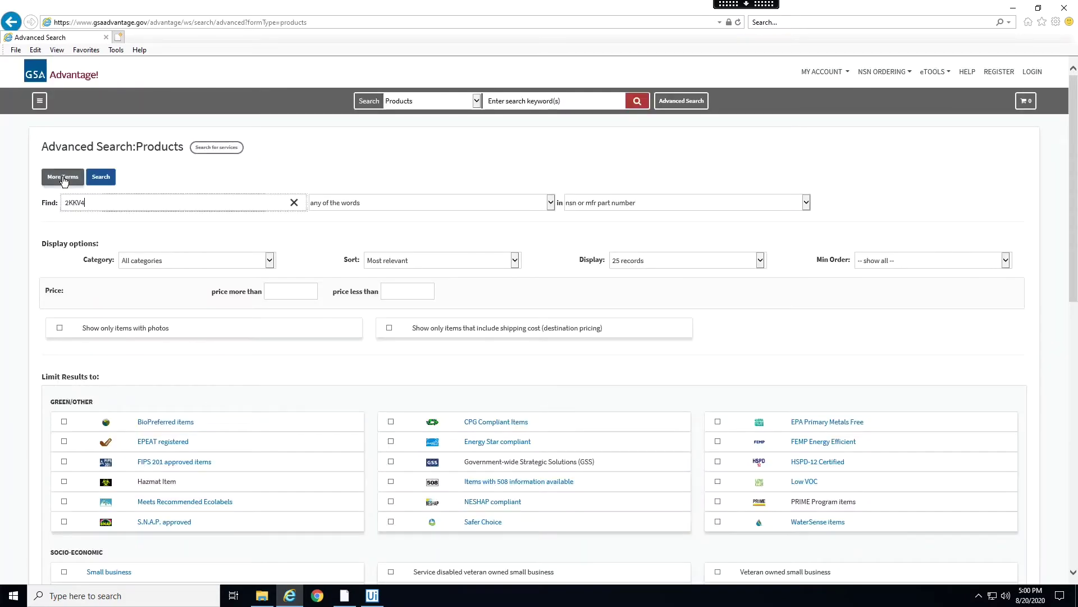
Step: Search part number 2KKV4 with manufacturer name Mayhew
{"action": "key", "text": "Tab"}
{"action": "key", "text": "Tab"}
{"action": "key", "text": "n"}
{"action": "key", "text": "Tab"}
{"action": "left_click", "coordinate": [63, 177]}
{"action": "type", "text": "Mayhew"}
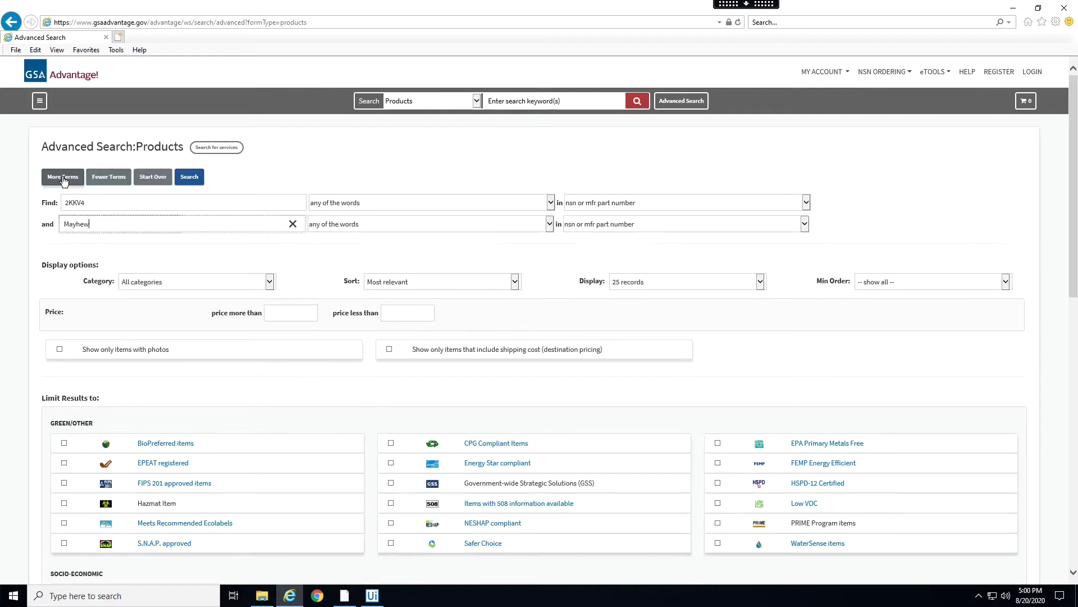
{"action": "key", "text": "Tab"}
{"action": "key", "text": "Tab"}
{"action": "key", "text": "m"}
{"action": "key", "text": "Tab"}
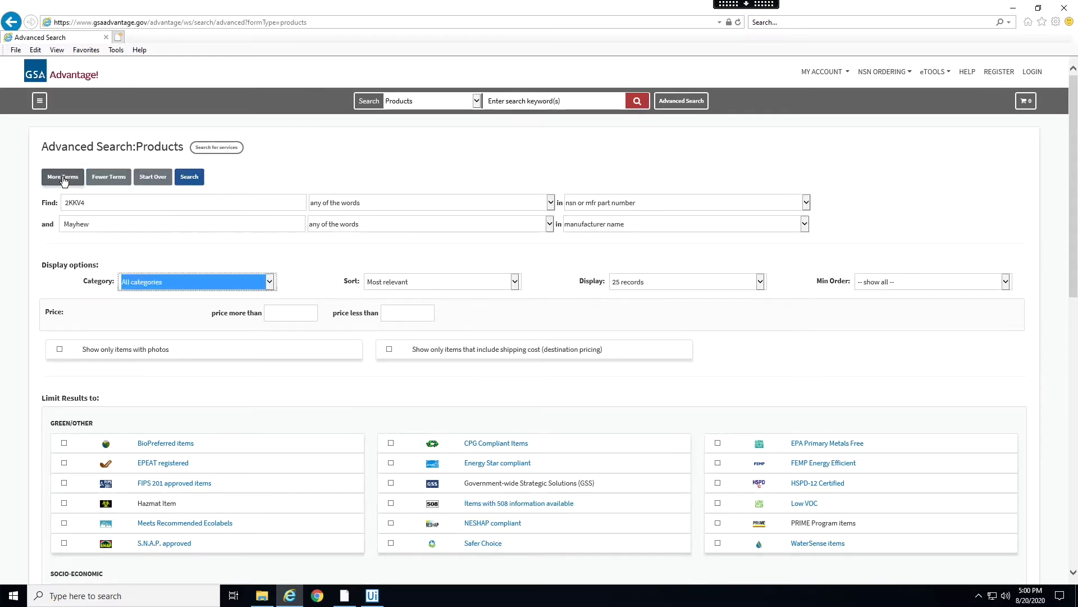
{"action": "type", "text": "02847A 2LB"}
{"action": "key", "text": "Return"}
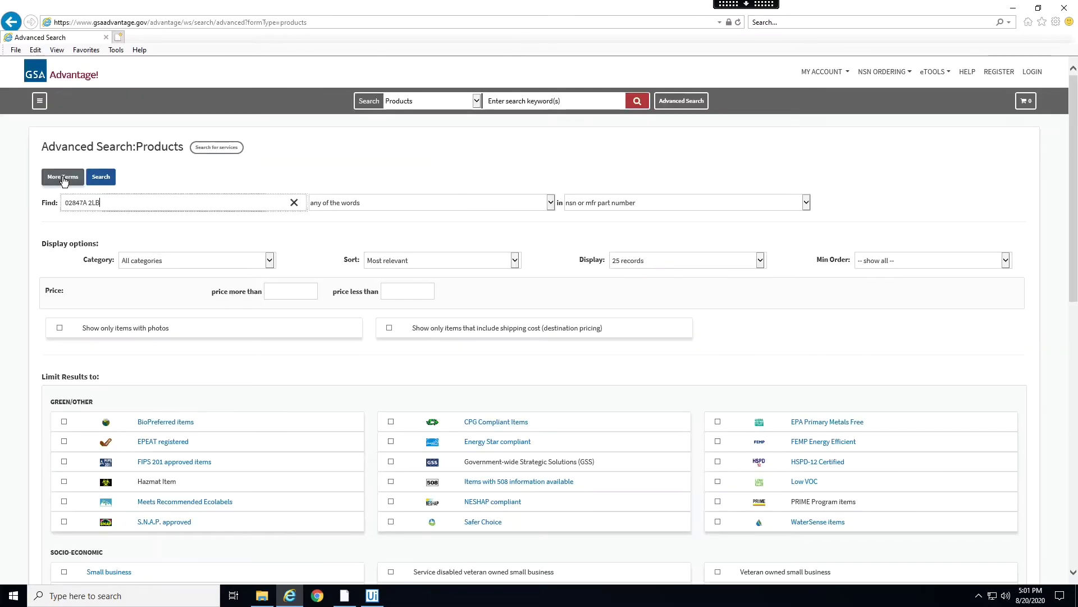
Step: Search part 02847A 2LB with manufacturer name Neakio
{"action": "left_click", "coordinate": [62, 177]}
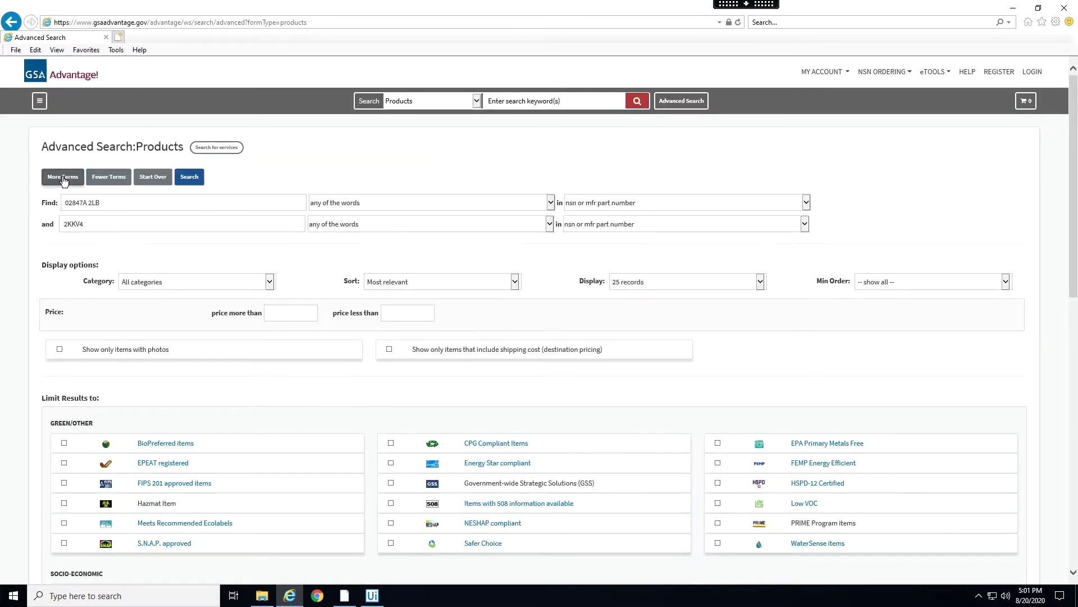
{"action": "type", "text": "Neakio"}
{"action": "key", "text": "Tab"}
{"action": "key", "text": "Tab"}
{"action": "key", "text": "m"}
{"action": "key", "text": "Tab"}
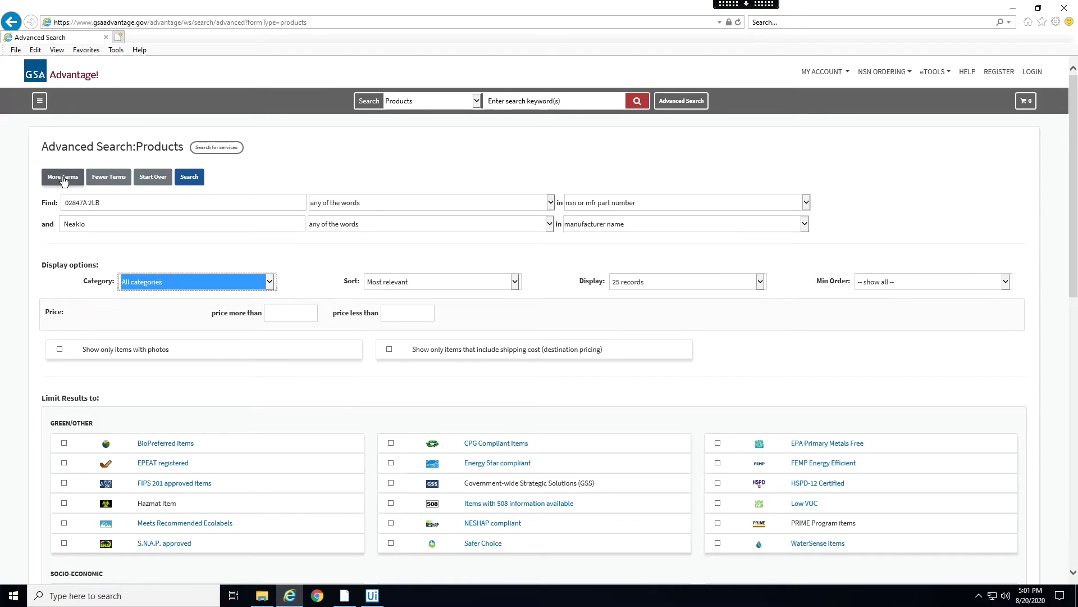
{"action": "key", "text": "Return"}
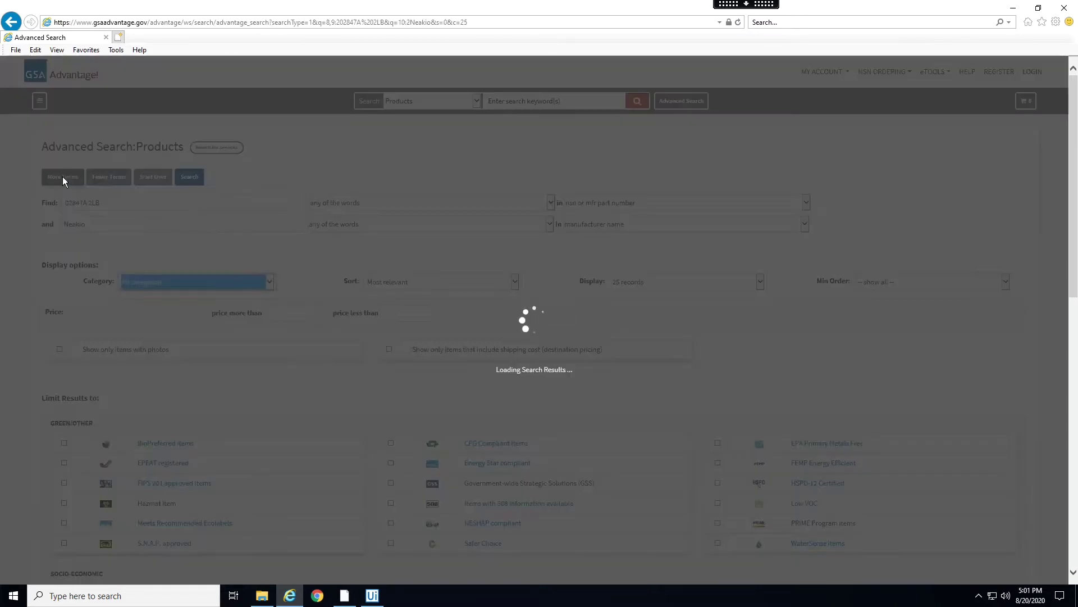
{"action": "type", "text": "32840"}
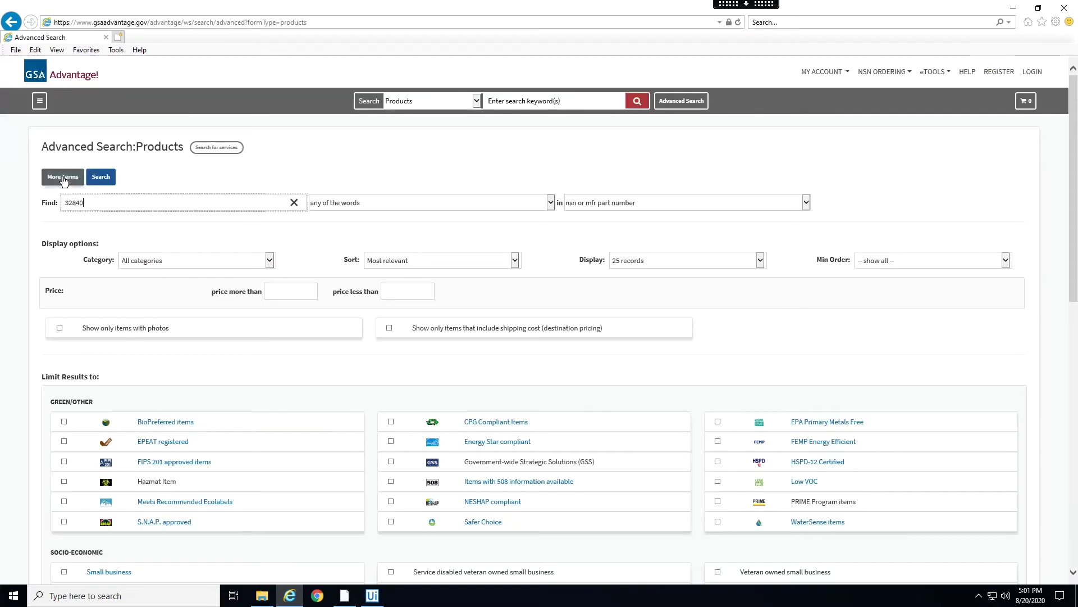
Step: Set up the search for part 32840 with manufacturer name Ridgid
{"action": "key", "text": "Tab"}
{"action": "key", "text": "Tab"}
{"action": "key", "text": "Tab"}
{"action": "left_click", "coordinate": [63, 179]}
{"action": "type", "text": "Ridgid"}
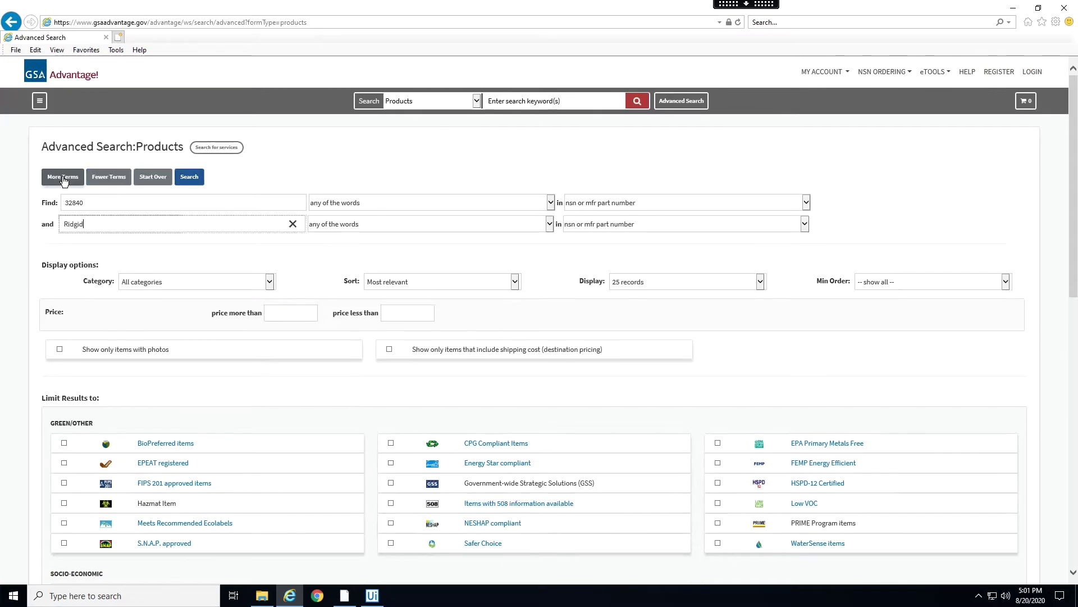
{"action": "key", "text": "Tab"}
{"action": "key", "text": "Tab"}
{"action": "key", "text": "m"}
{"action": "key", "text": "Tab"}
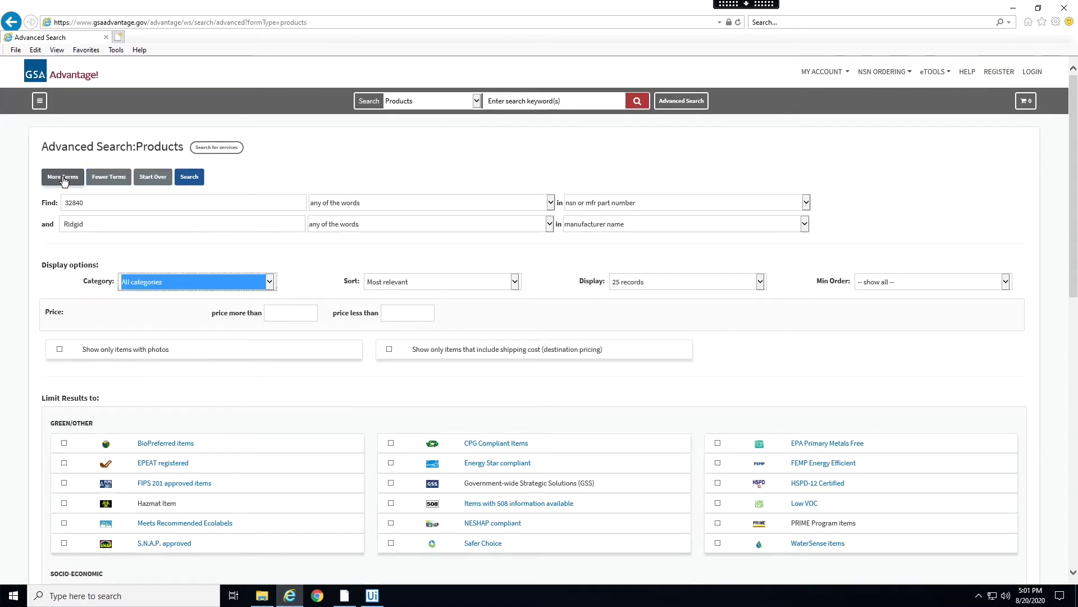
Step: Submit the search for Ridgid part 32840
{"action": "key", "text": "Return"}
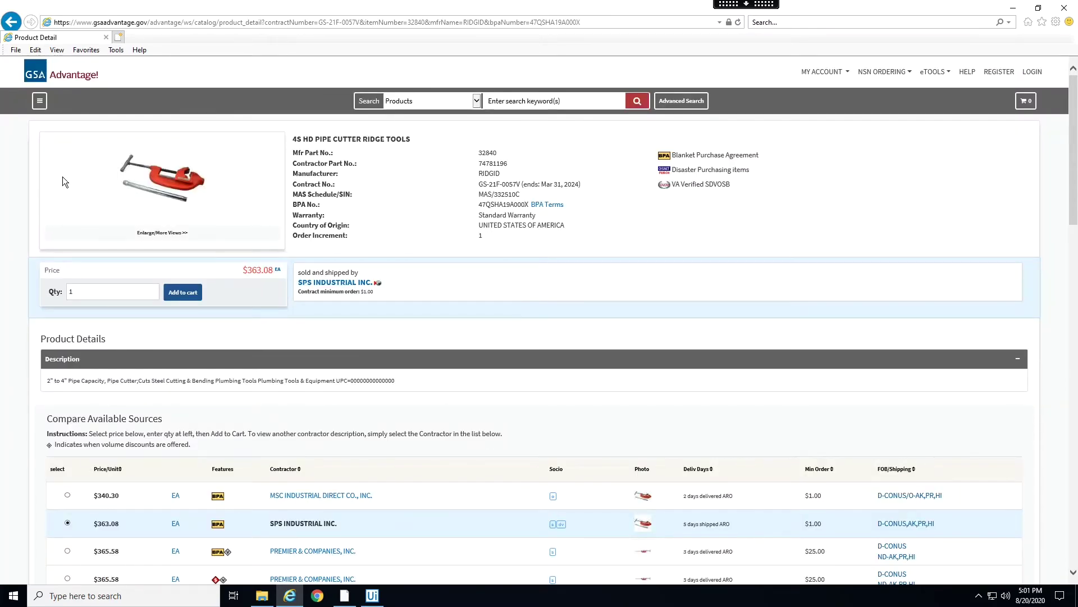
{"action": "type", "text": "32930"}
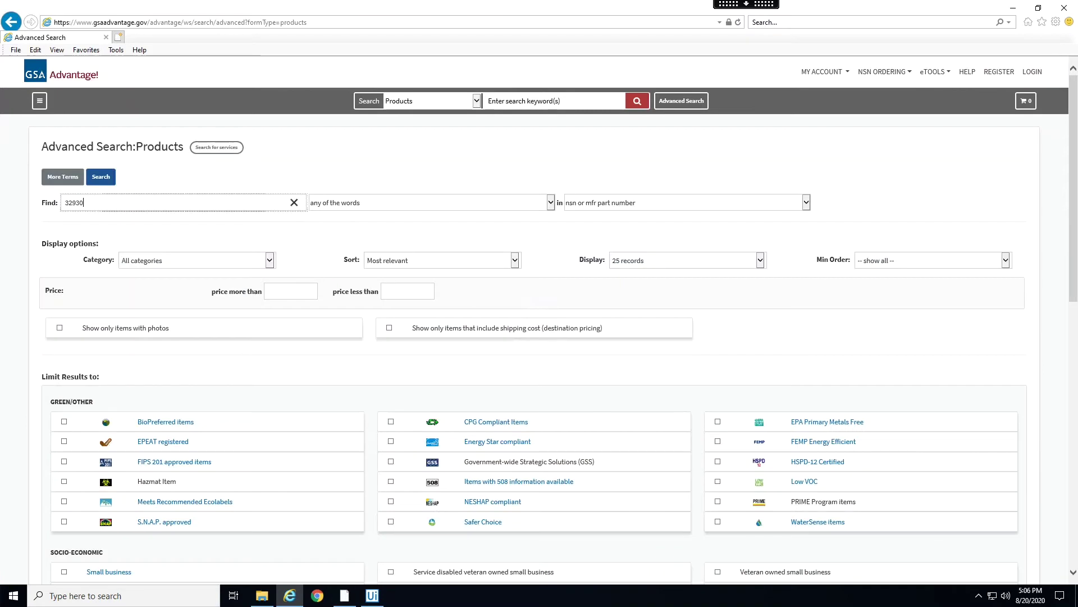
Step: Search Ridgid part 32930 by manufacturer name and open the $53.21 MSC Industrial Direct listing
{"action": "left_click", "coordinate": [63, 176]}
{"action": "type", "text": "Ridgid"}
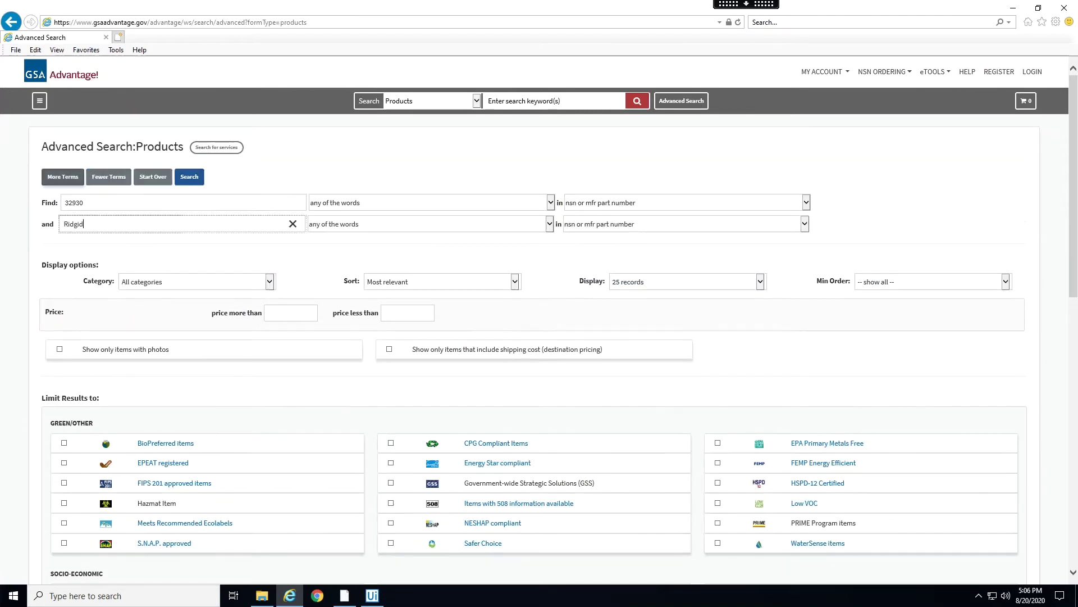
{"action": "key", "text": "Tab"}
{"action": "key", "text": "Tab"}
{"action": "key", "text": "Down"}
{"action": "key", "text": "Tab"}
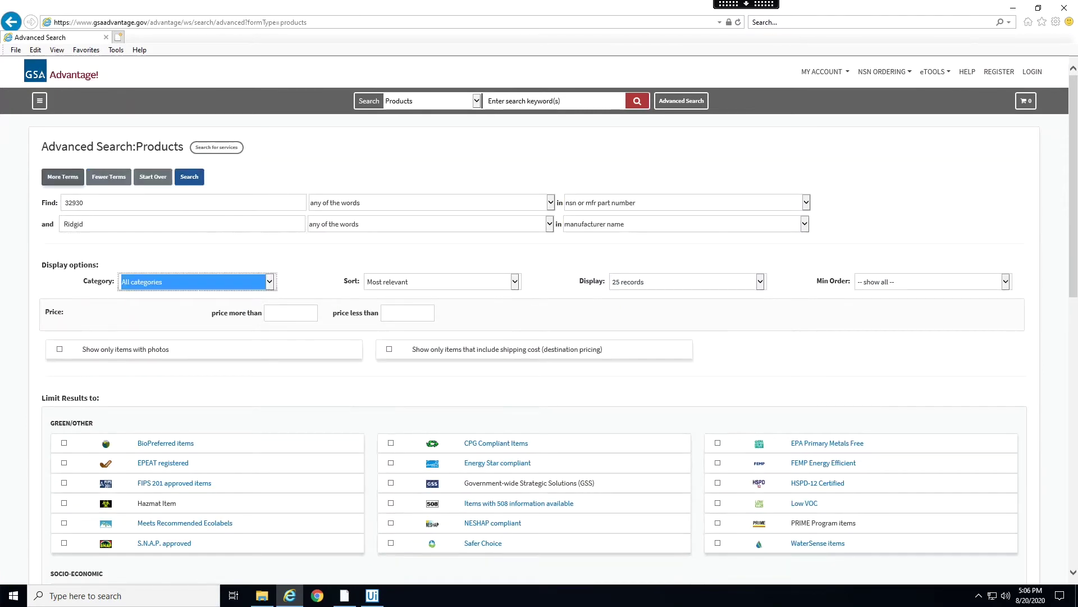
{"action": "key", "text": "Return"}
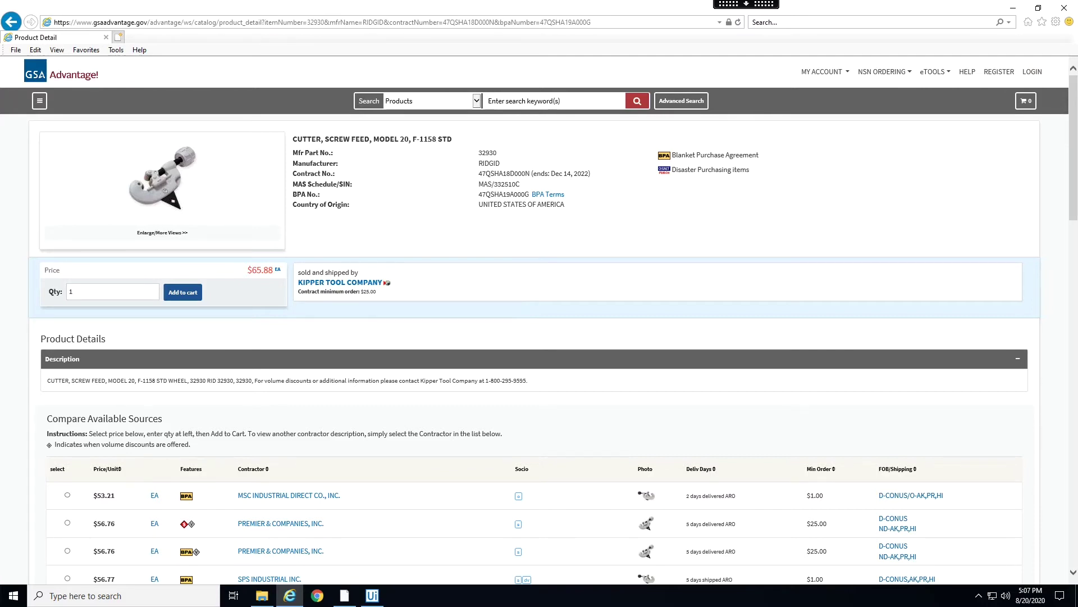
{"action": "left_click", "coordinate": [67, 523]}
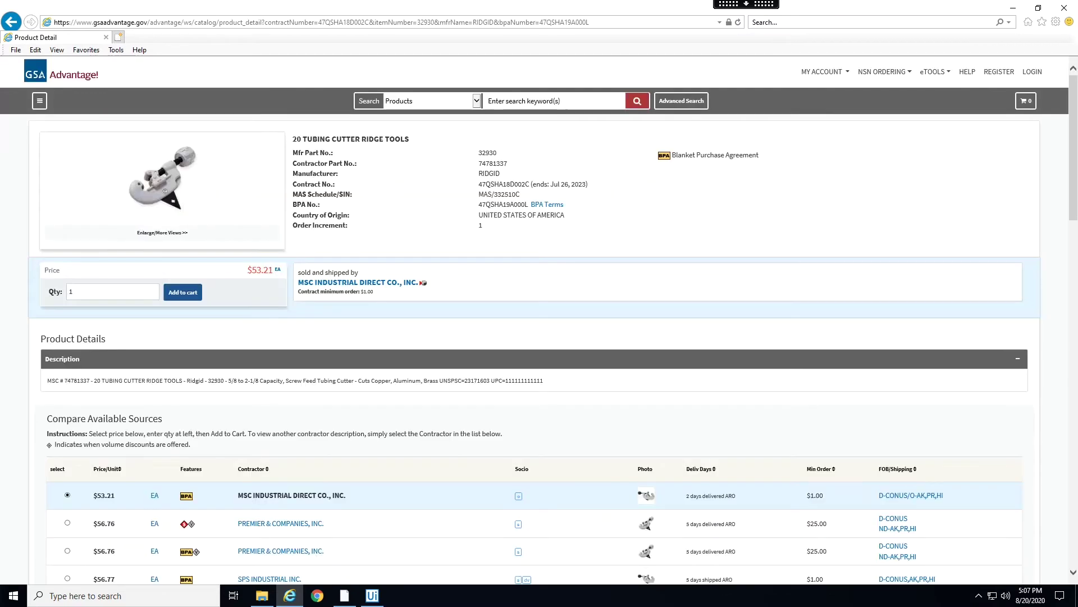
{"action": "type", "text": "45-500"}
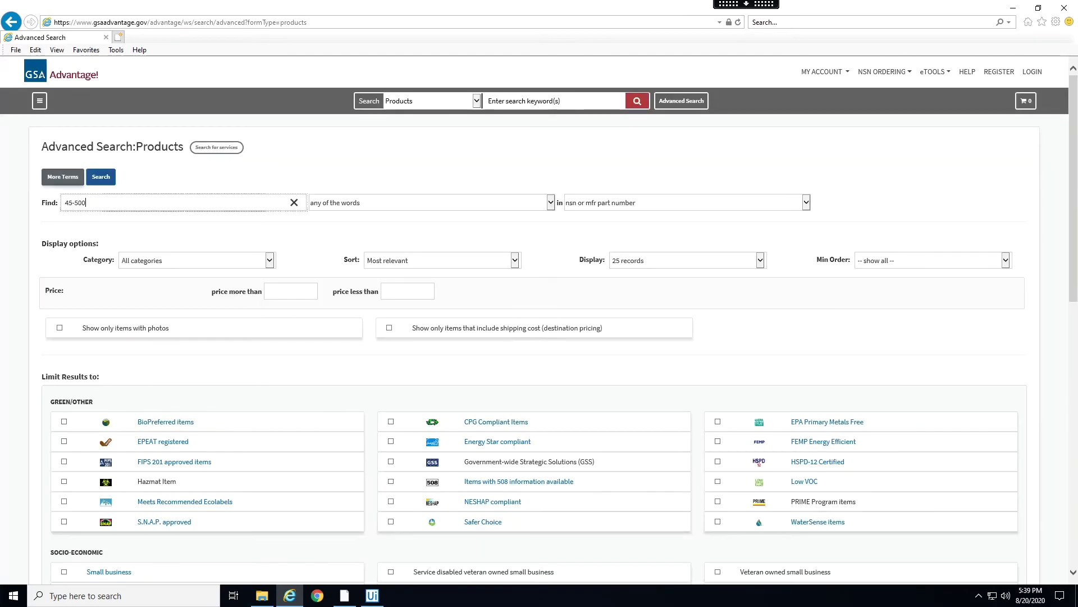
{"action": "type", "text": "Stanley"}
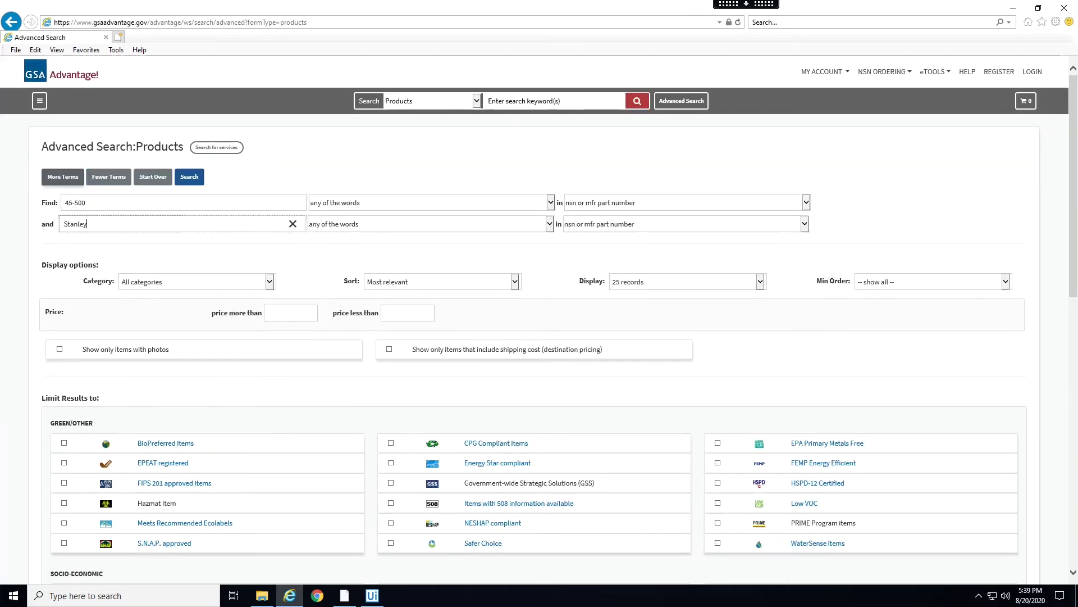
Step: Search part 45-500 with Stanley matched against manufacturer name
{"action": "key", "text": "Tab"}
{"action": "key", "text": "Tab"}
{"action": "key", "text": "Down"}
{"action": "key", "text": "Tab"}
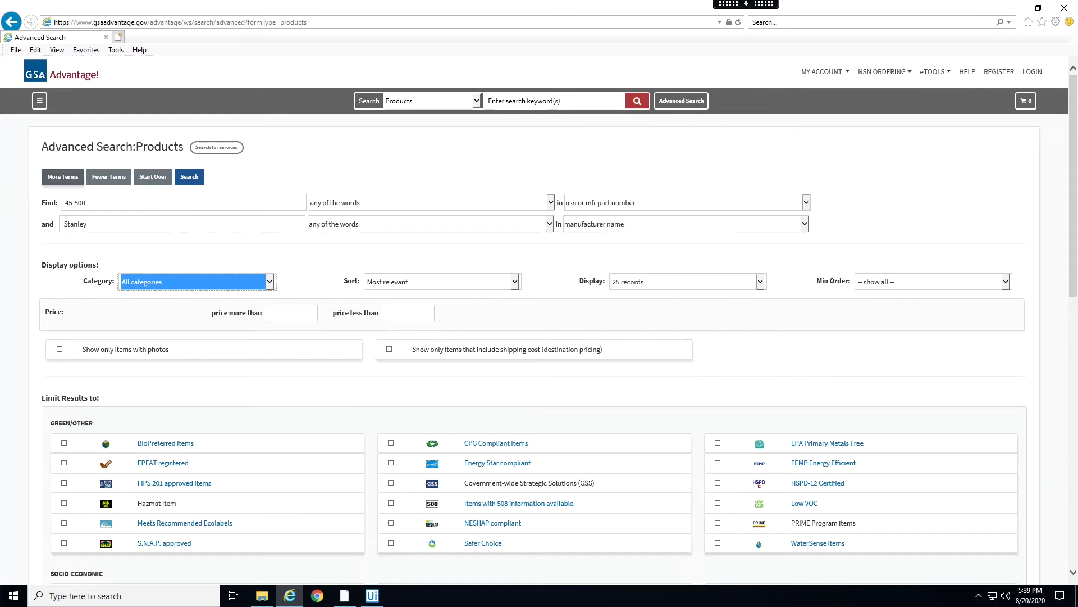
{"action": "key", "text": "Return"}
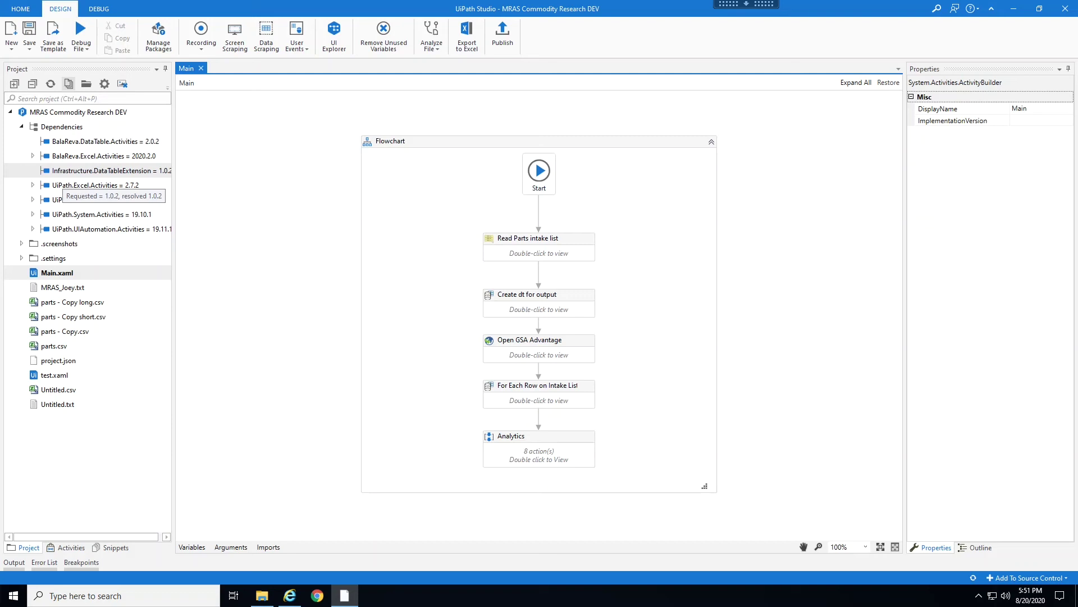
Step: Open partscal.xlsx from the Quick access Temp folder
{"action": "left_click", "coordinate": [263, 597]}
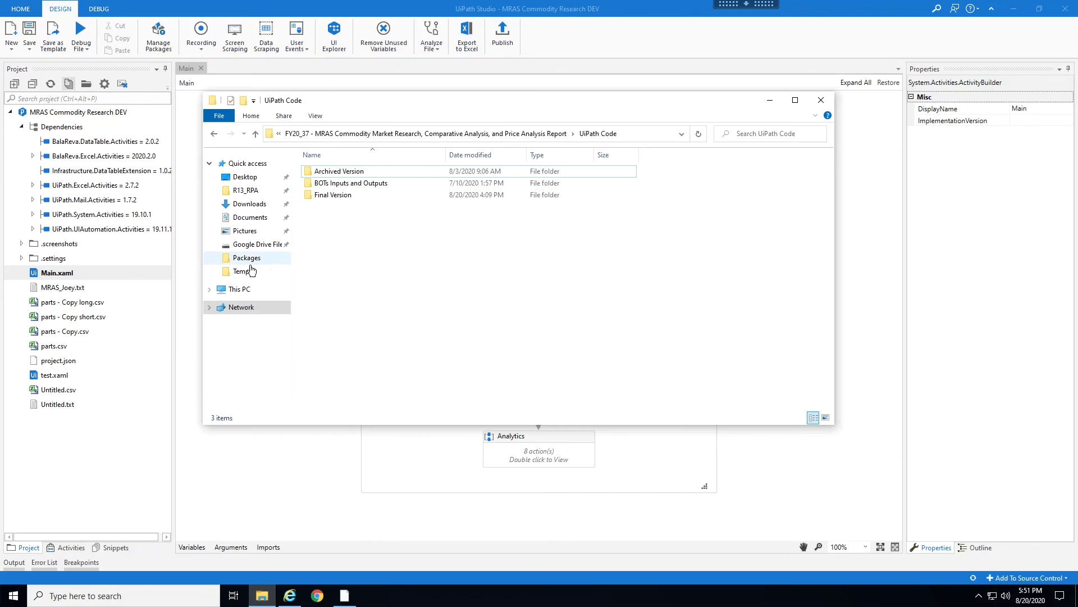
{"action": "left_click", "coordinate": [242, 272]}
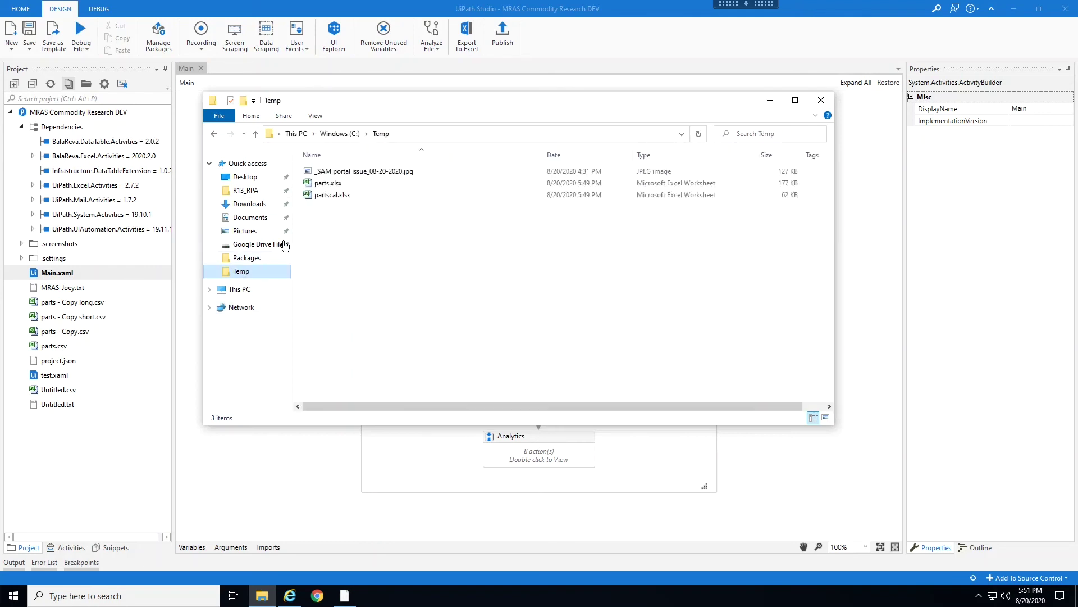
{"action": "double_click", "coordinate": [325, 199]}
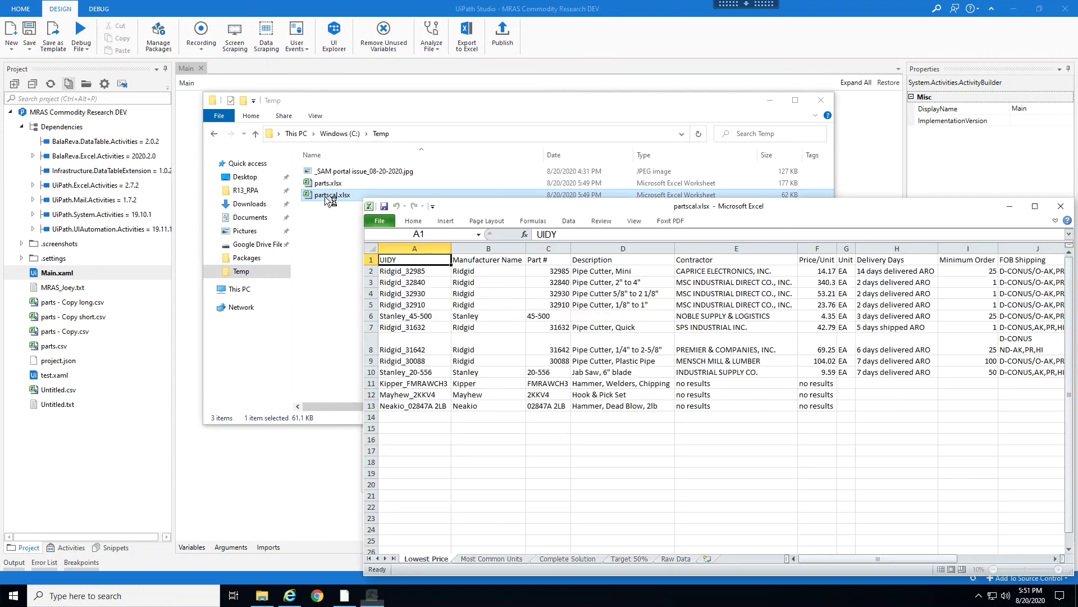
Step: Maximize Excel and view the Most Common Units, Complete Solution, Target 50% and Raw Data sheets
{"action": "double_click", "coordinate": [453, 192]}
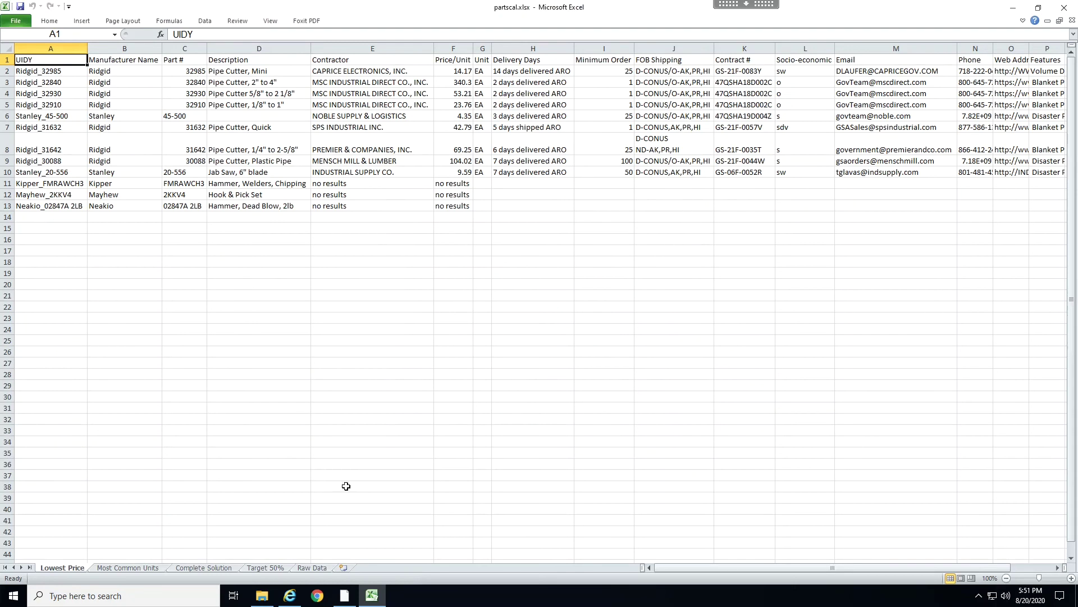
{"action": "left_click", "coordinate": [127, 567]}
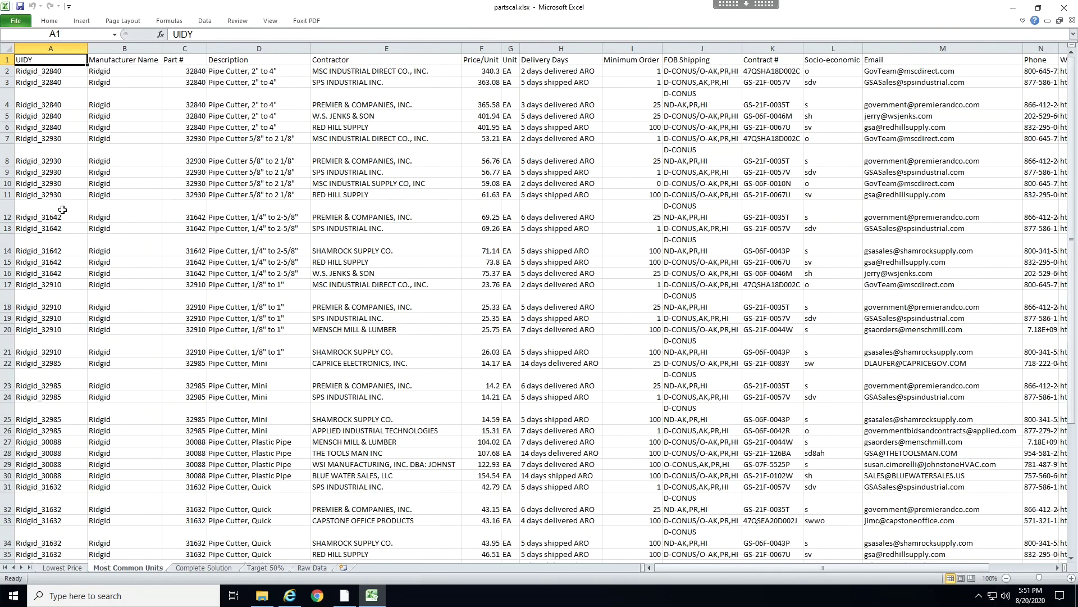
{"action": "left_click", "coordinate": [188, 570]}
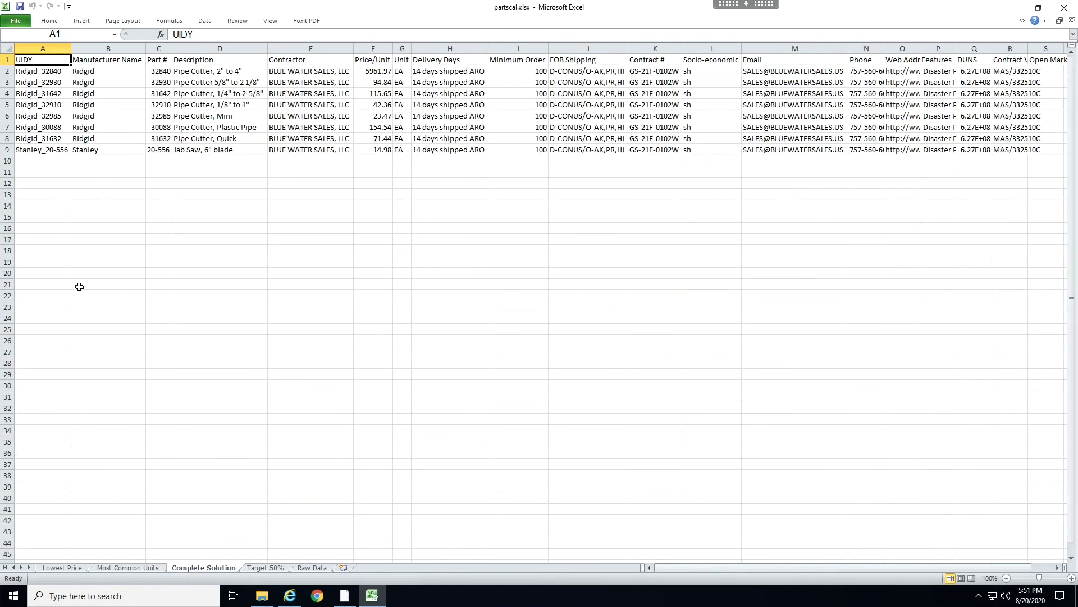
{"action": "left_click", "coordinate": [266, 571]}
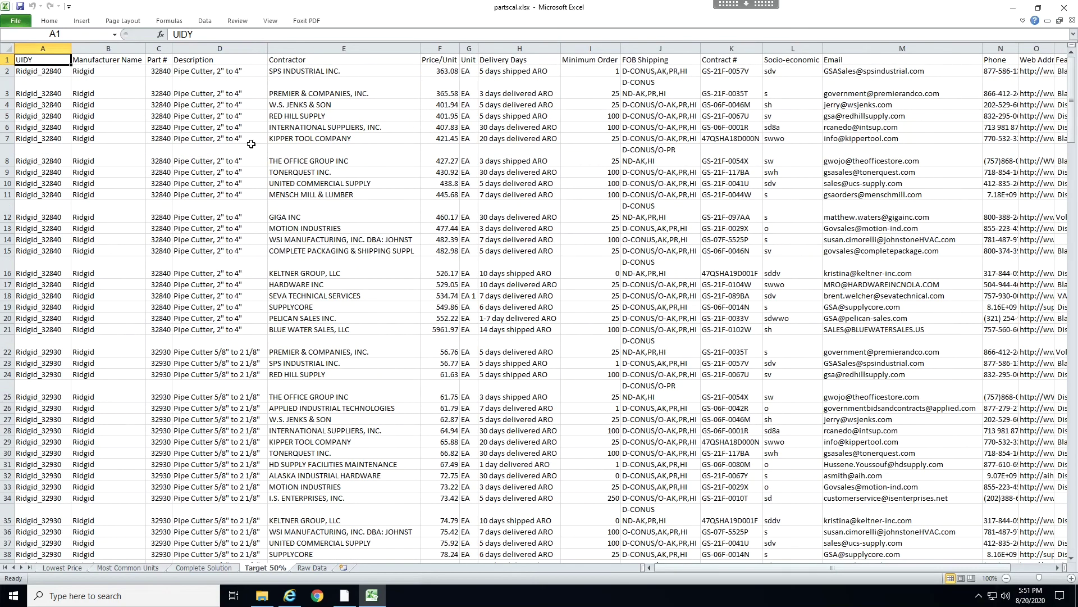
{"action": "left_click", "coordinate": [326, 569]}
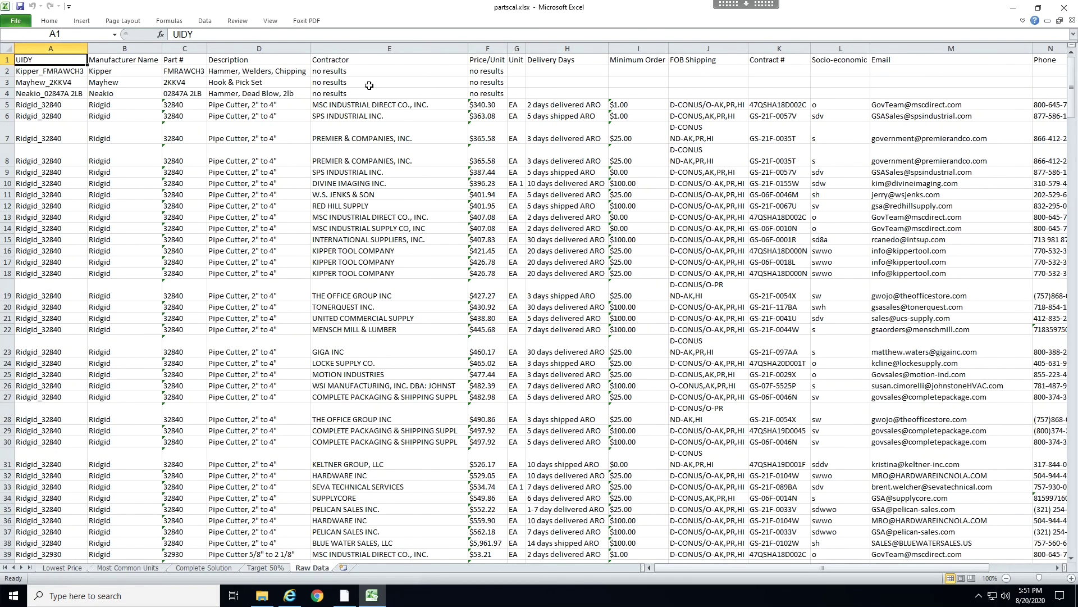